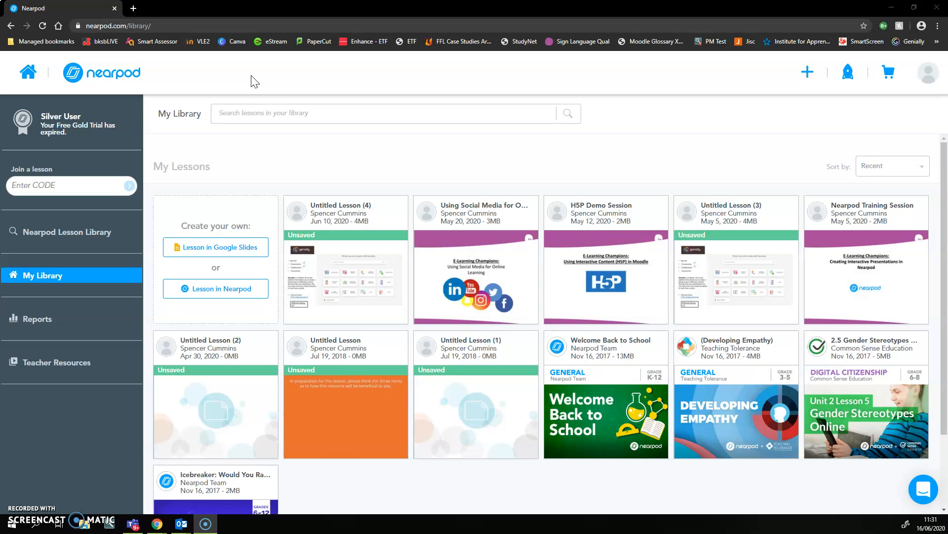
# Open the post-session reports and list the sessions recorded for the Using Social Media for Online Learning lesson.
pyautogui.click(76, 239)
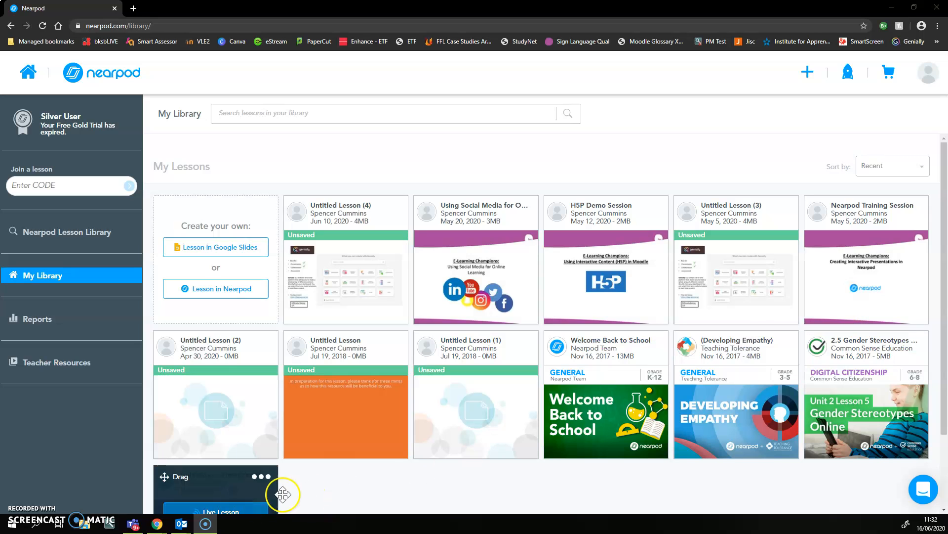
pyautogui.click(45, 324)
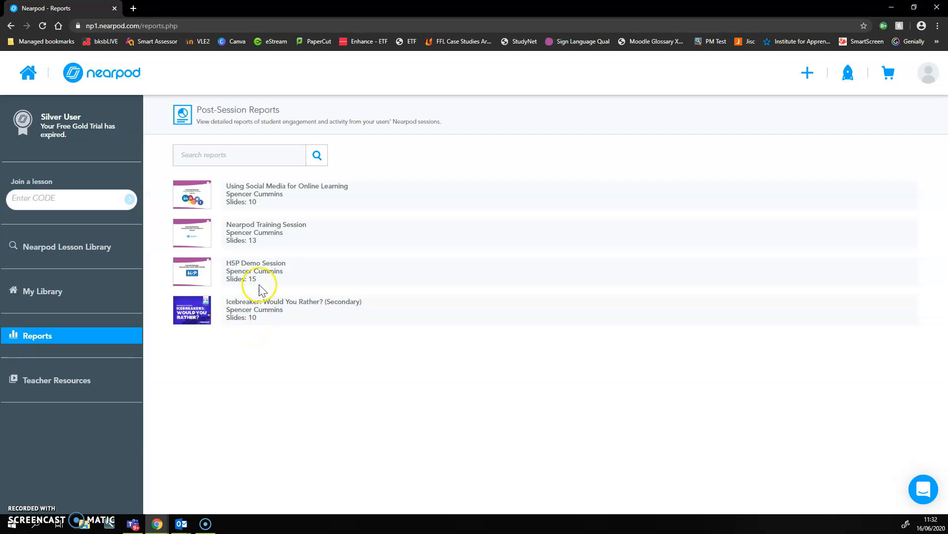
pyautogui.click(286, 187)
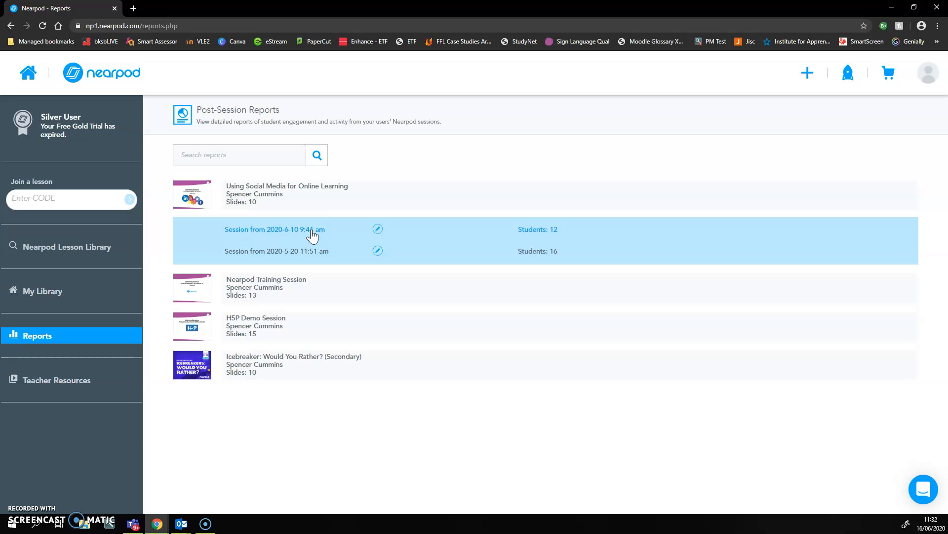
# Look over the Teacher Resources page and the Nearpod Lesson Library, ending back in My Library.
pyautogui.click(71, 382)
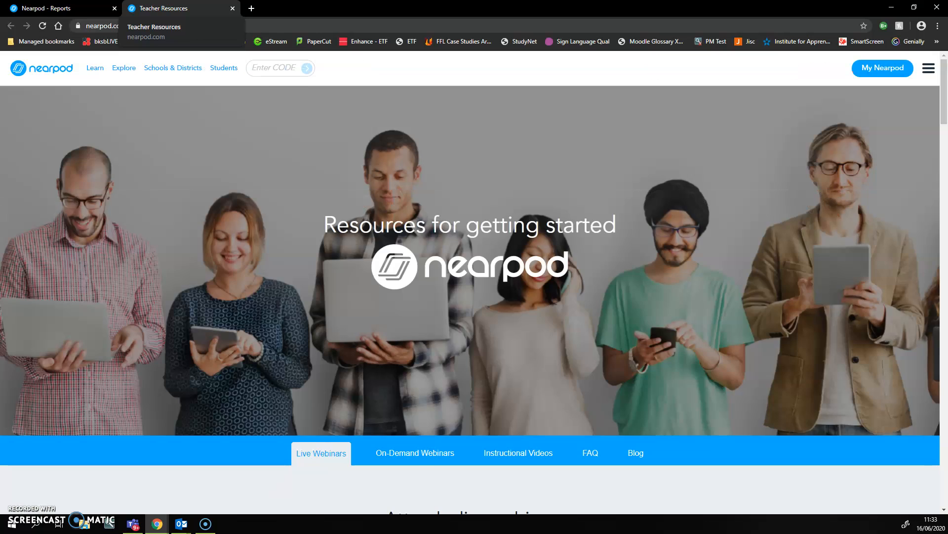
pyautogui.click(233, 9)
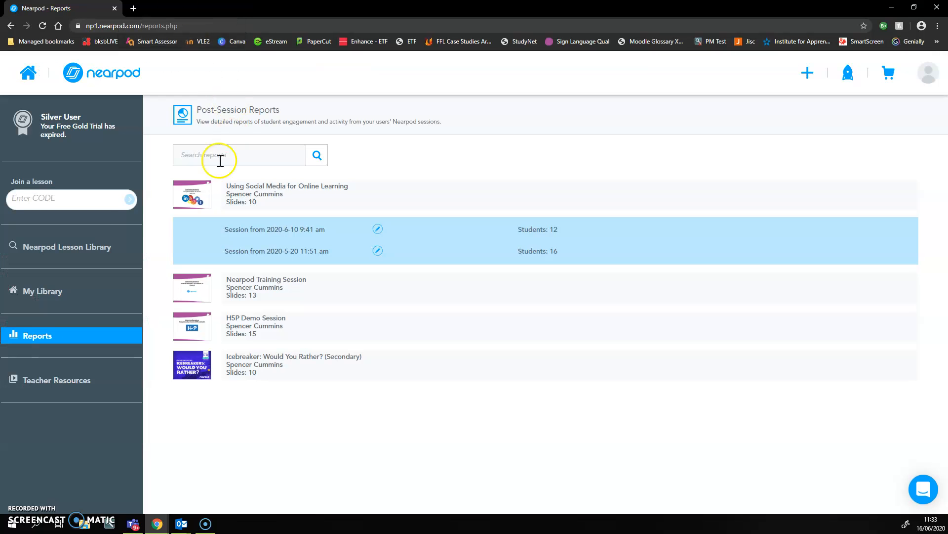
pyautogui.click(99, 246)
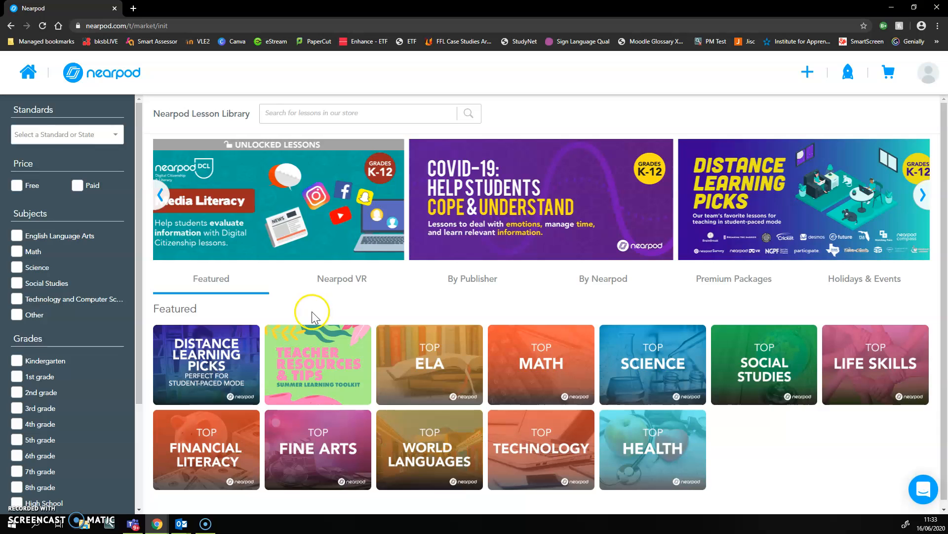
pyautogui.click(27, 74)
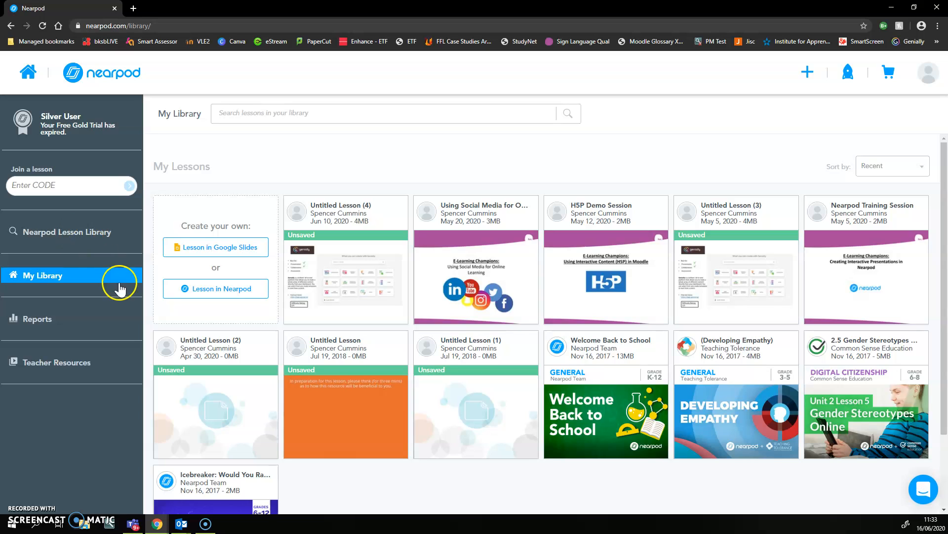
# Create a new lesson in Nearpod and upload the PowerPoint file Presentation from the computer's OneDrive folder.
pyautogui.click(228, 297)
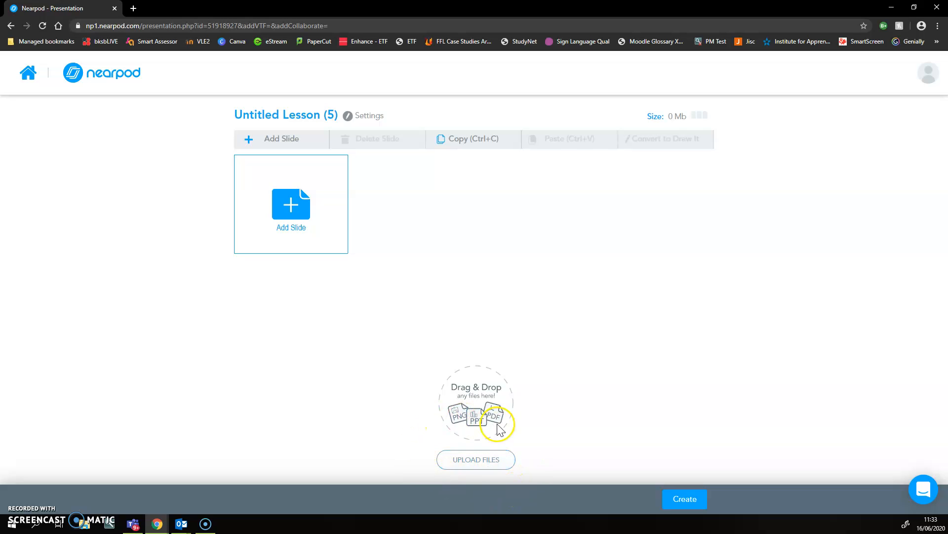
pyautogui.click(500, 458)
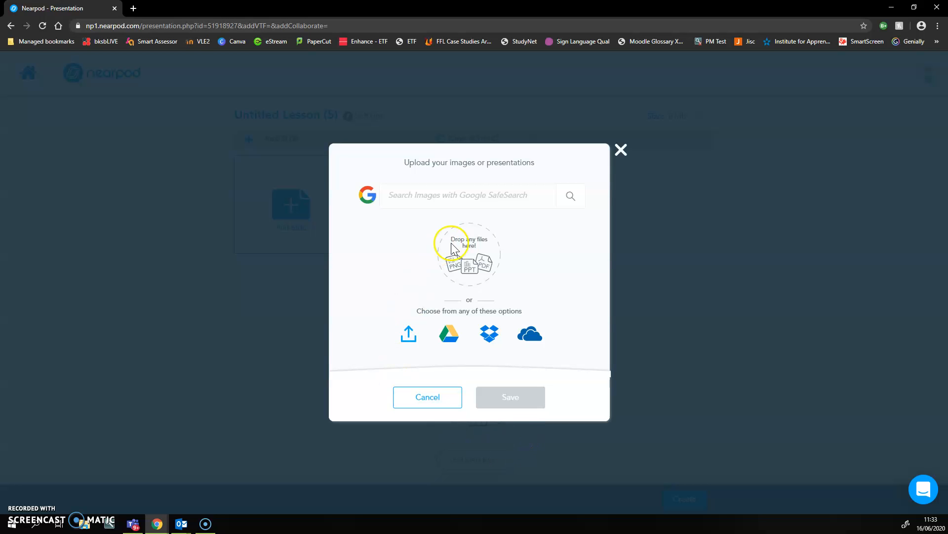
pyautogui.doubleClick(472, 255)
pyautogui.click(408, 339)
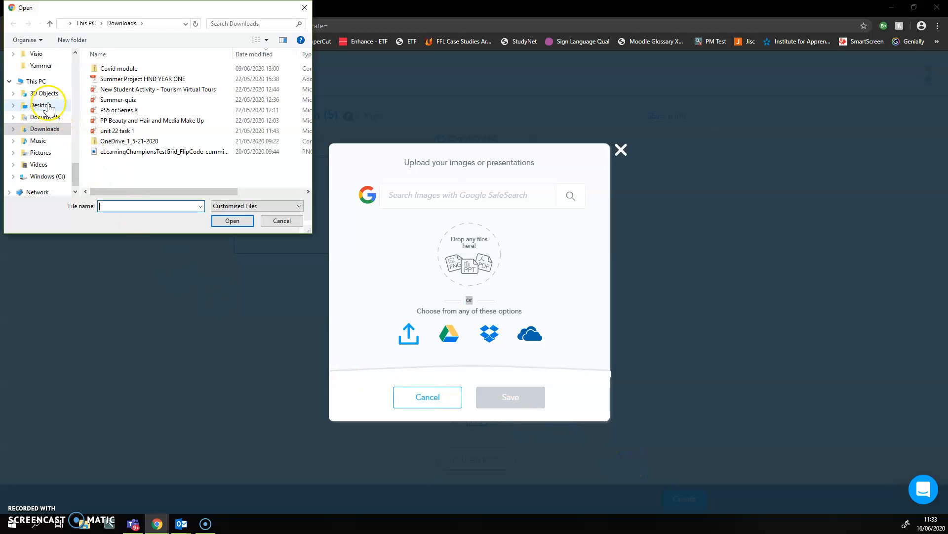
pyautogui.scroll(10, 51, 117)
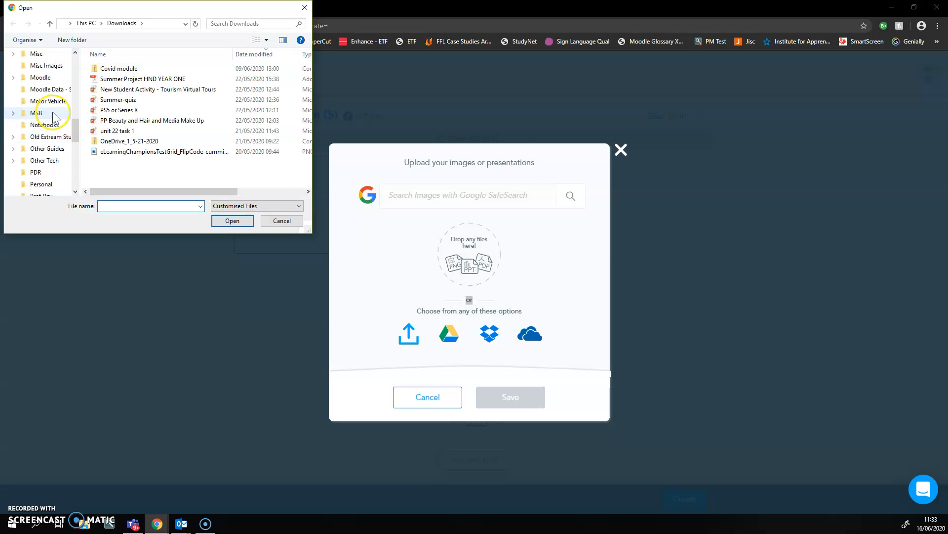
pyautogui.scroll(5, 49, 113)
pyautogui.click(48, 105)
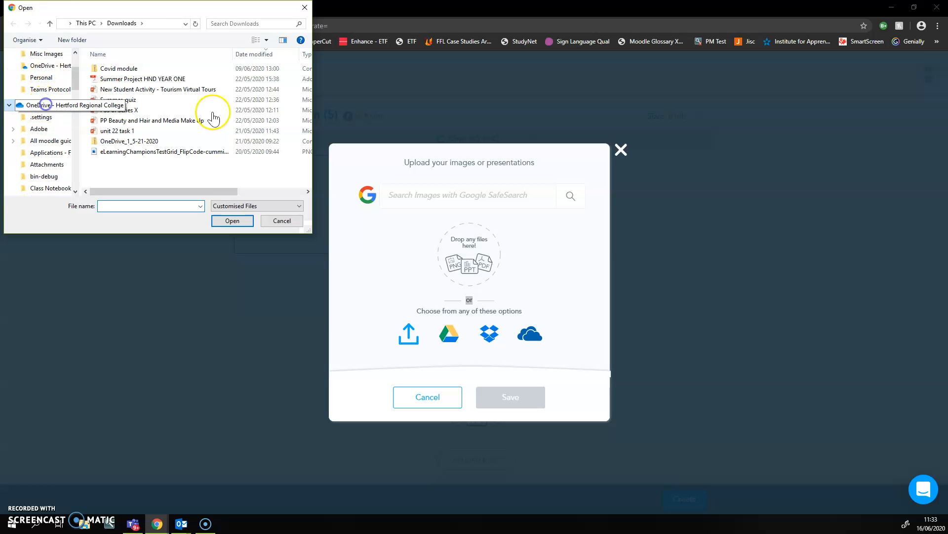
pyautogui.scroll(-10, 217, 136)
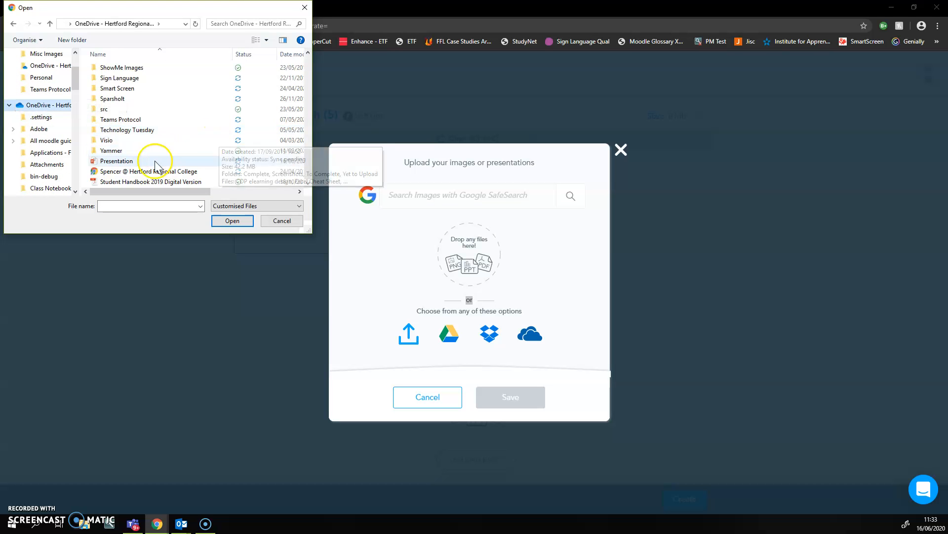
pyautogui.click(147, 162)
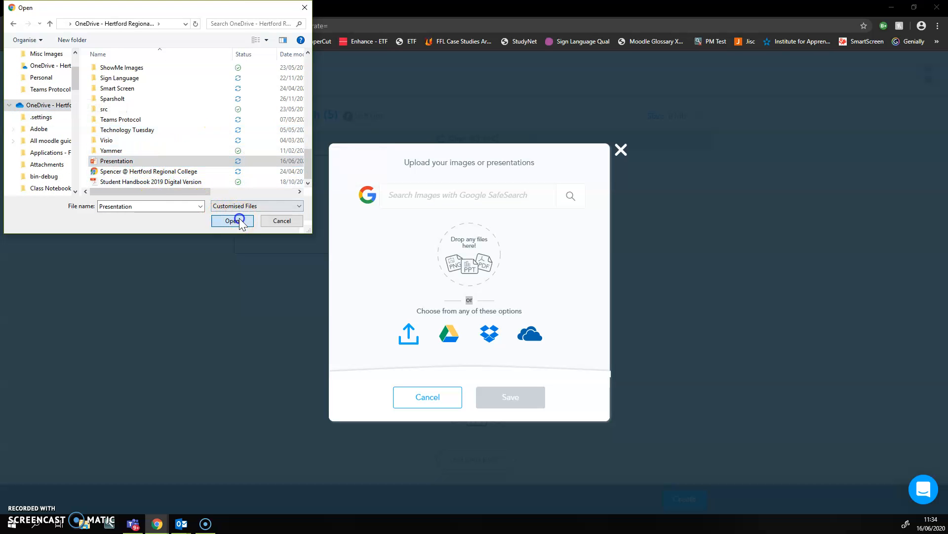
pyautogui.click(239, 218)
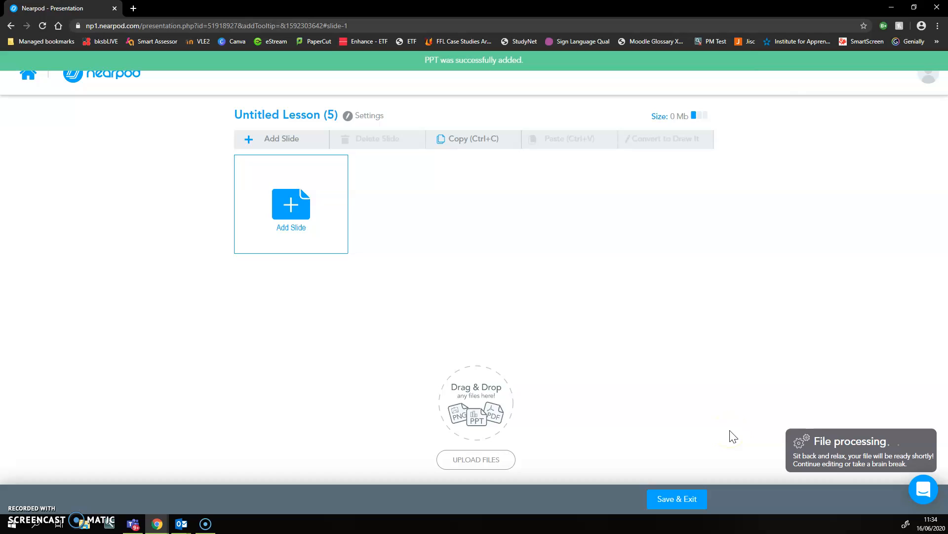
# Deselect all the uploaded slides in the lesson editor.
pyautogui.click(23, 508)
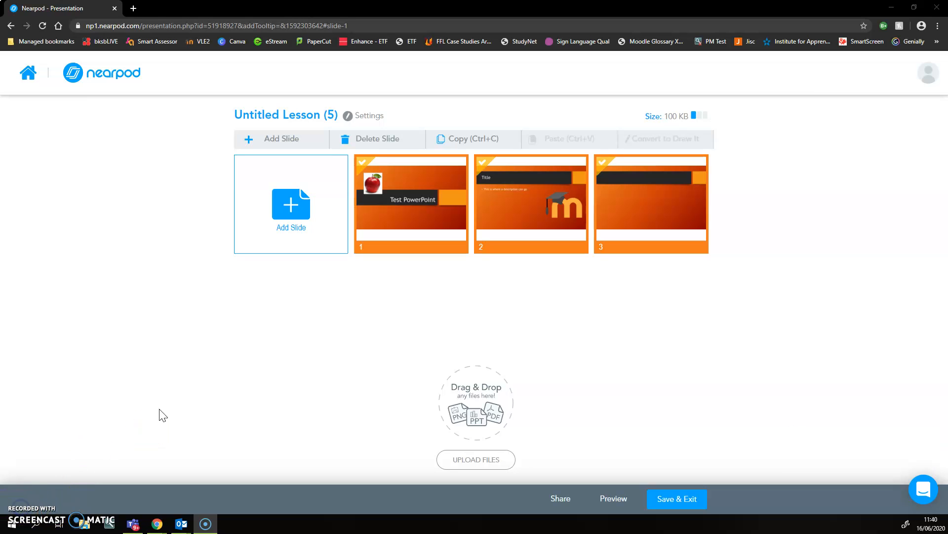
pyautogui.click(178, 424)
pyautogui.click(471, 299)
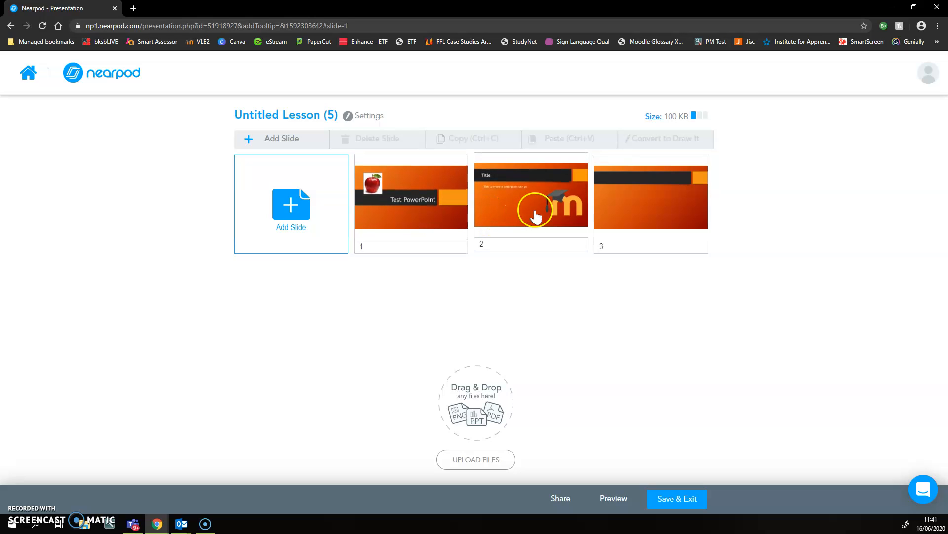
# Convert slide 3 to a Draw It activity without keeping a copy of the original slide.
pyautogui.click(674, 199)
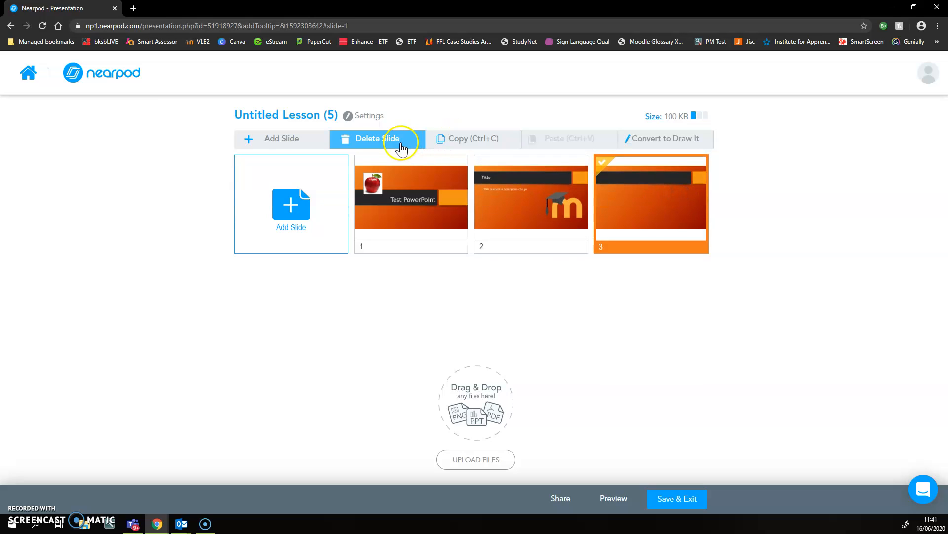
pyautogui.click(654, 313)
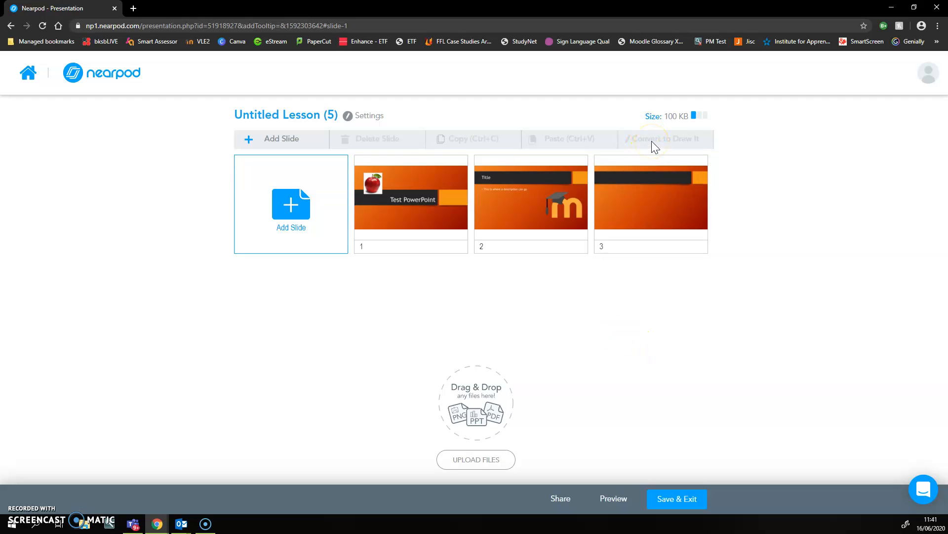
pyautogui.click(645, 192)
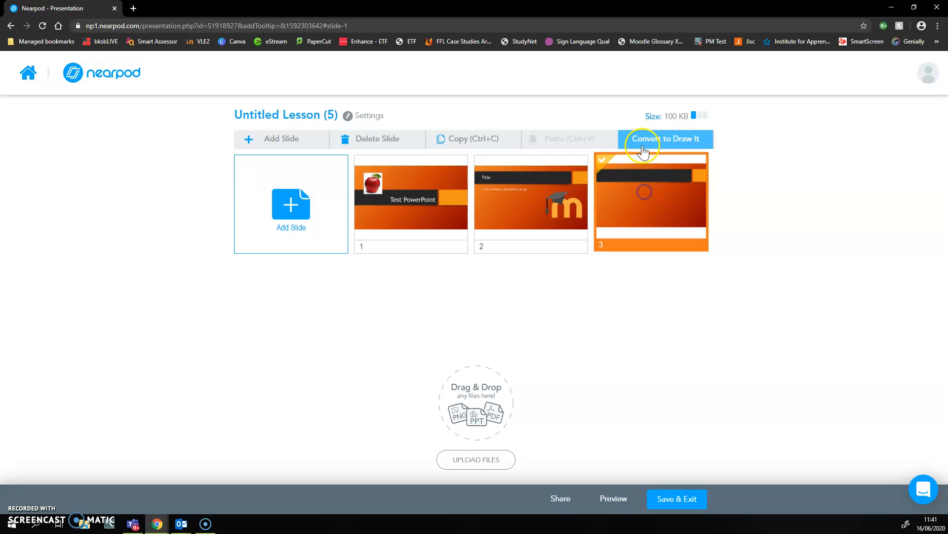
pyautogui.click(642, 147)
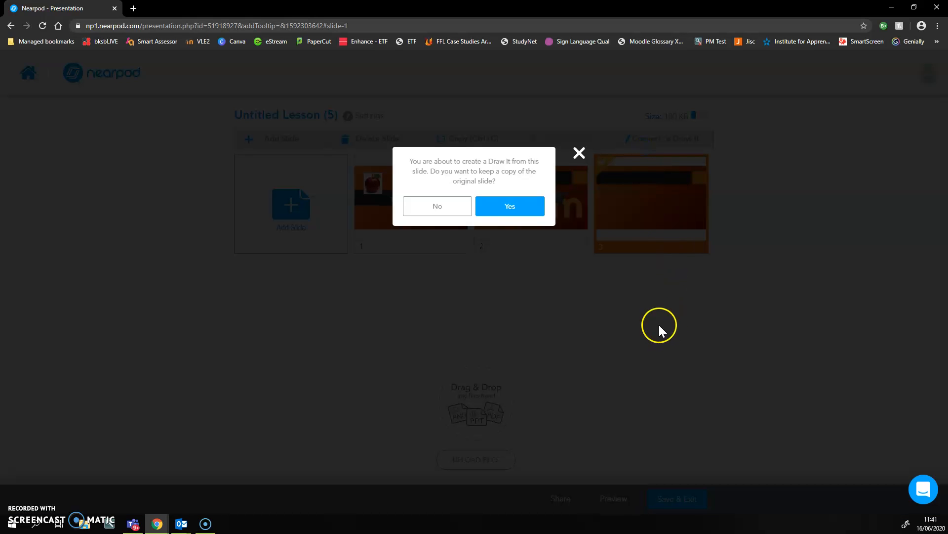
pyautogui.click(438, 206)
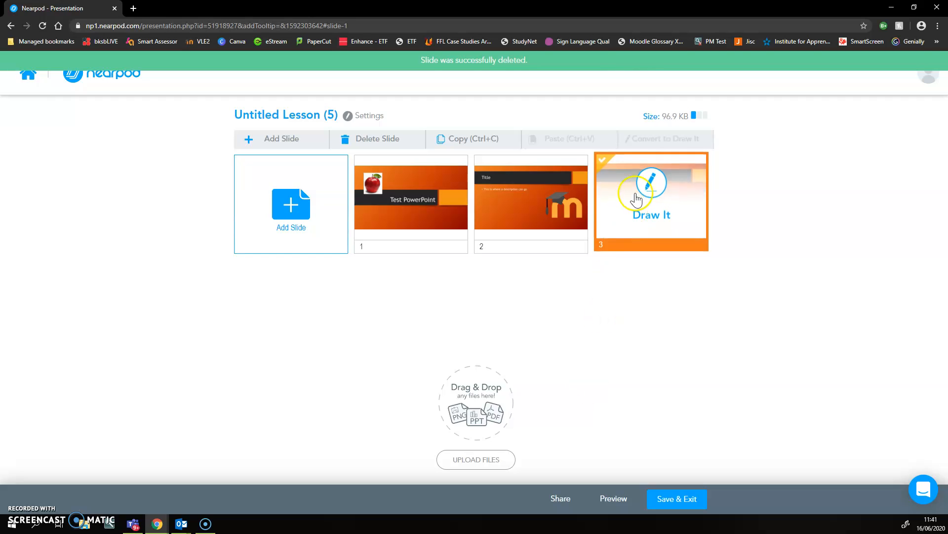
pyautogui.click(651, 313)
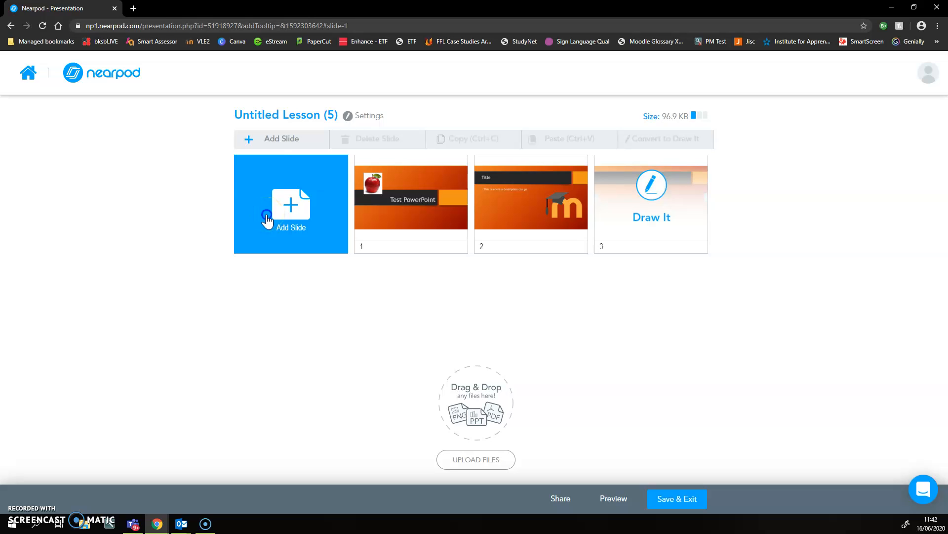
# Review the content and activity types available for a new slide, and close the selection without adding one.
pyautogui.click(316, 236)
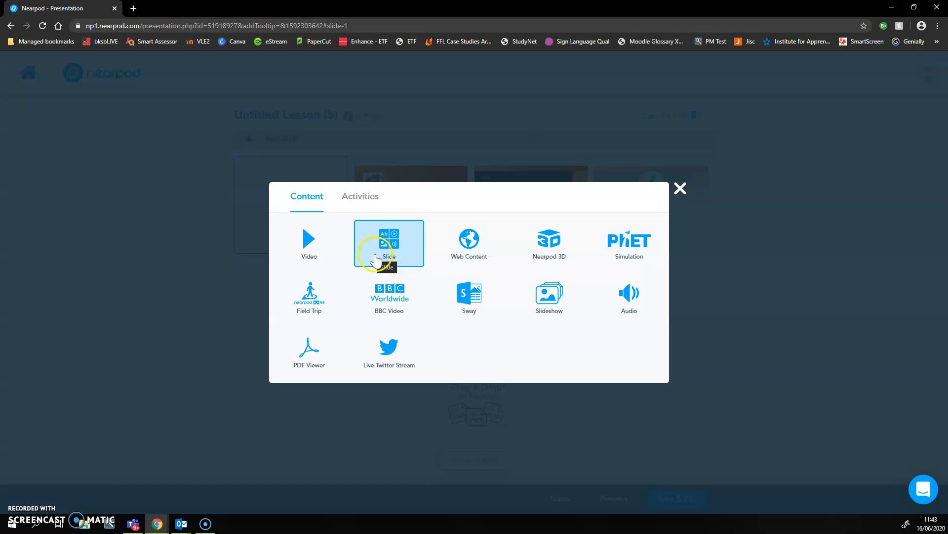
pyautogui.click(364, 203)
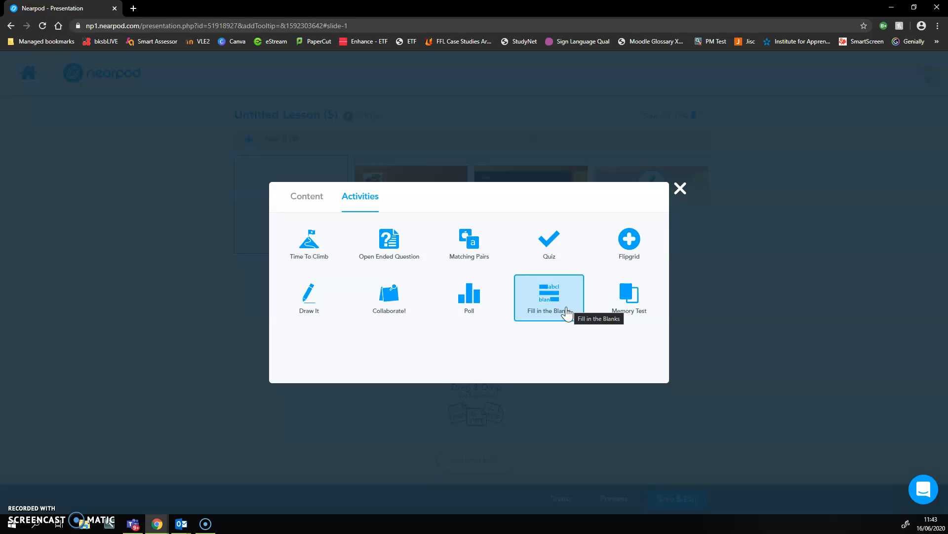
pyautogui.click(480, 304)
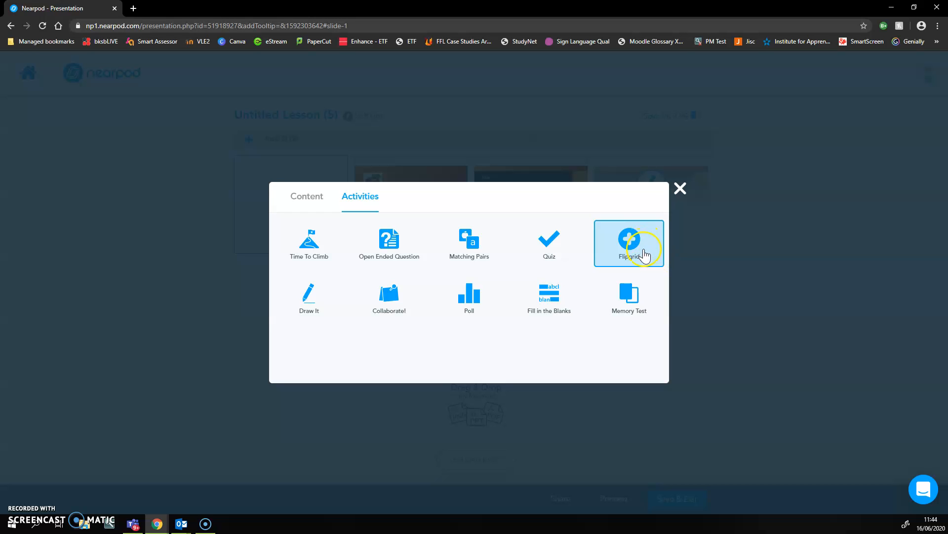
pyautogui.click(312, 200)
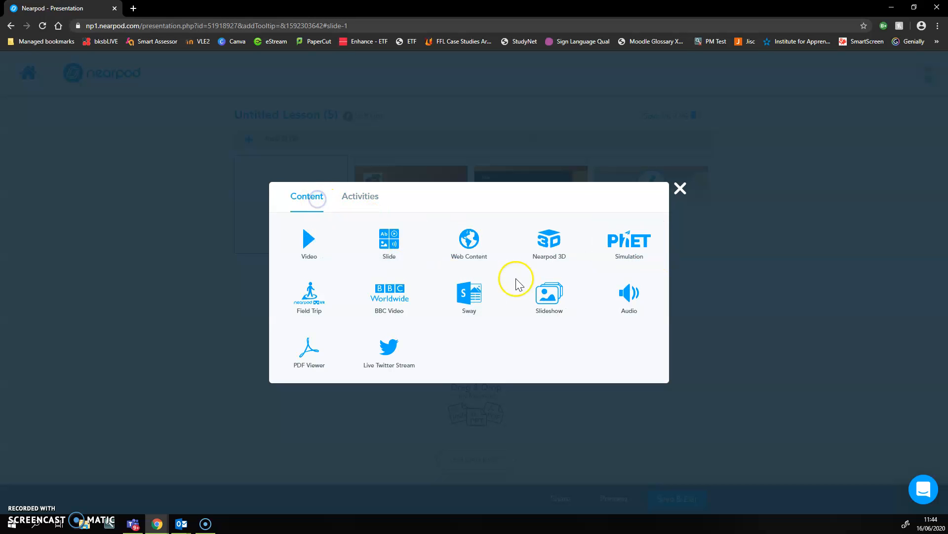
pyautogui.click(385, 206)
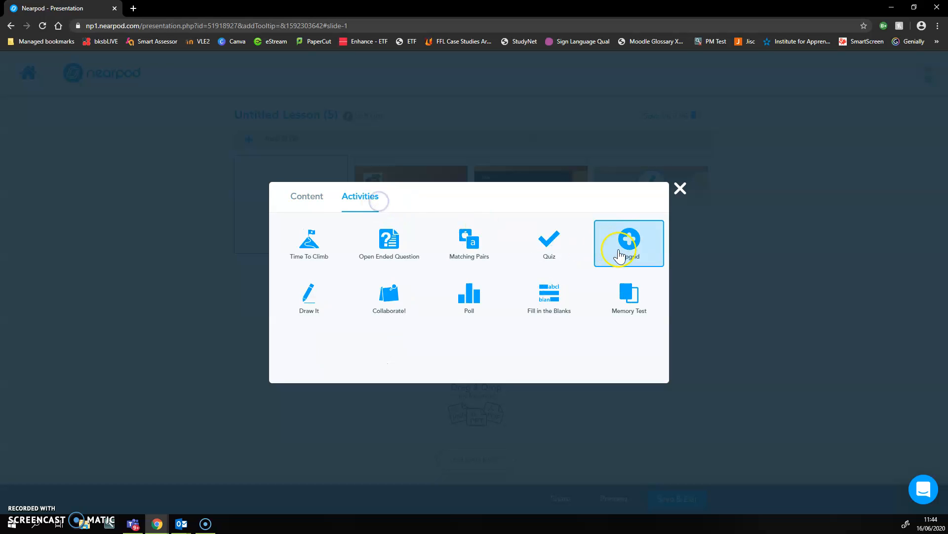
pyautogui.click(635, 254)
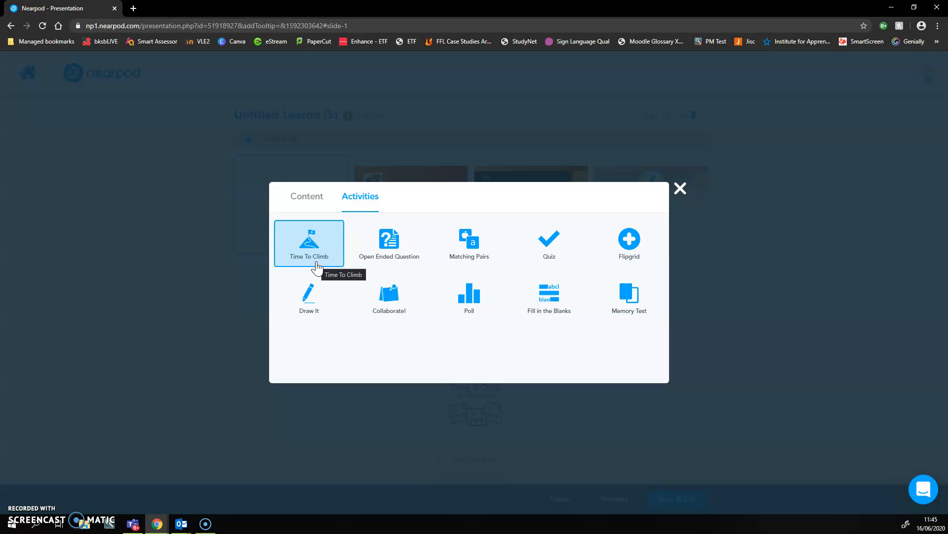
pyautogui.click(679, 191)
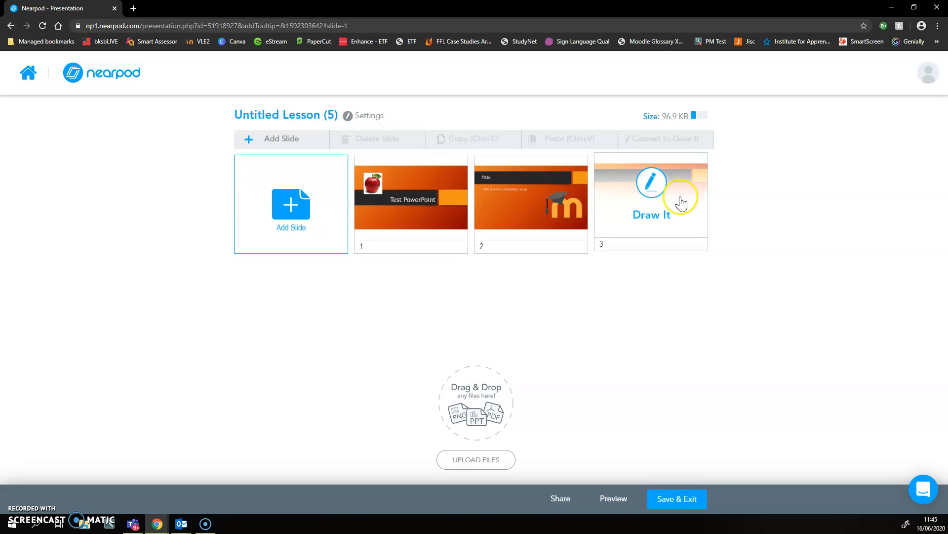
# Examine the grade and subject options in the lesson's details, and close them without changing anything.
pyautogui.click(348, 116)
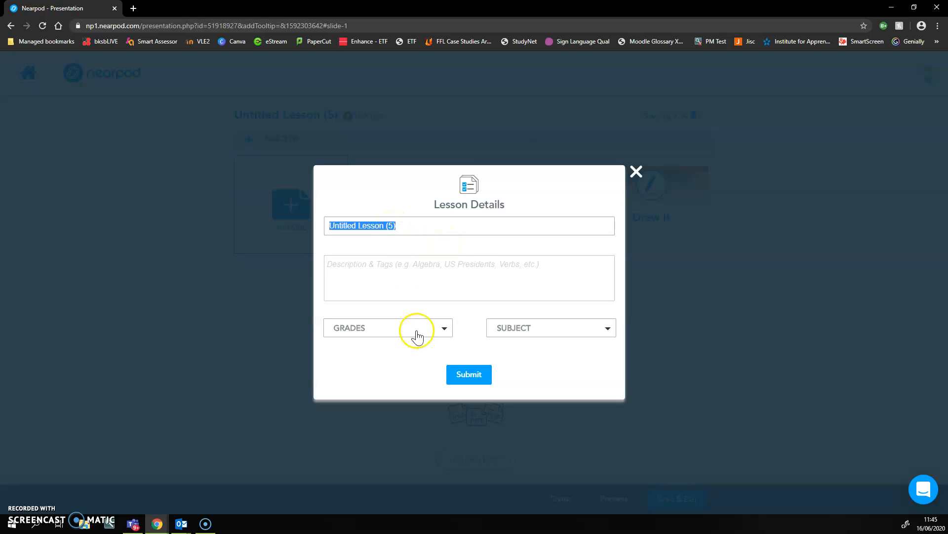
pyautogui.click(441, 331)
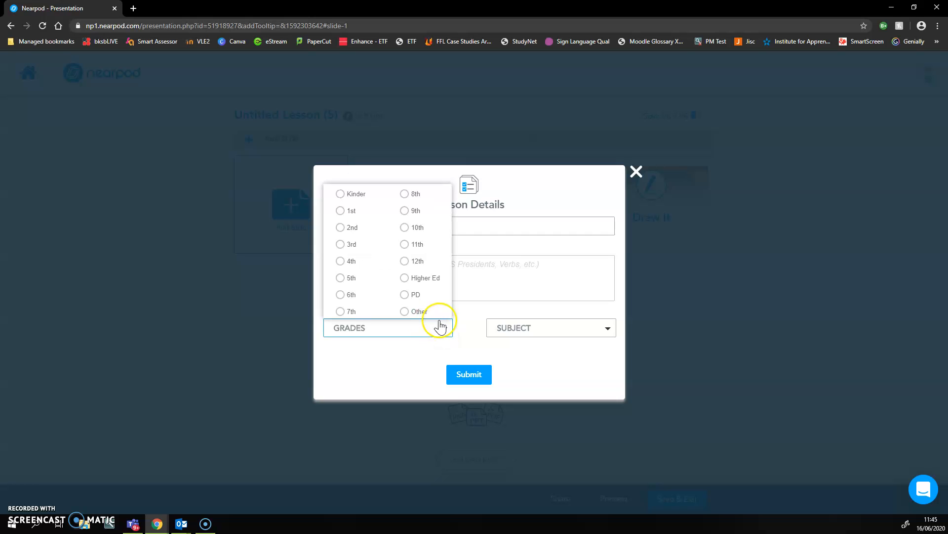
pyautogui.click(510, 327)
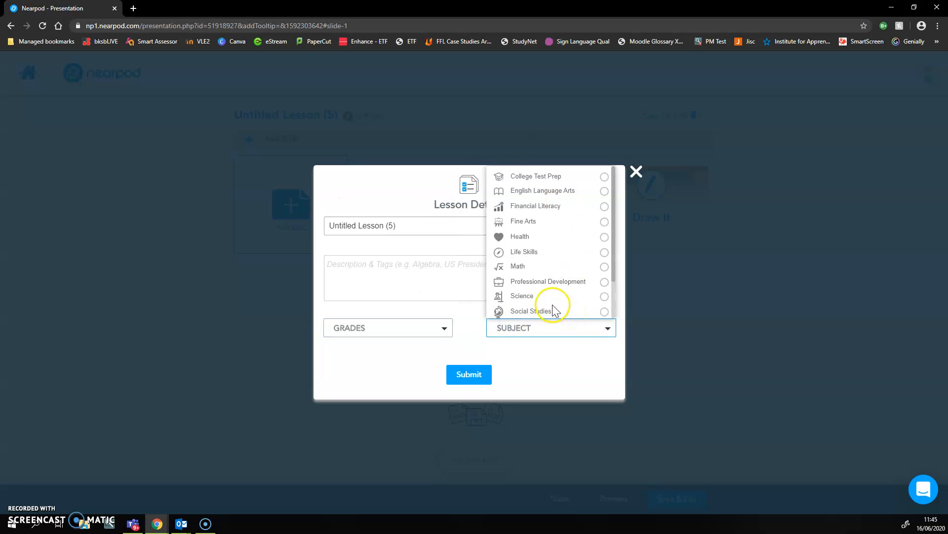
pyautogui.scroll(-1, 556, 310)
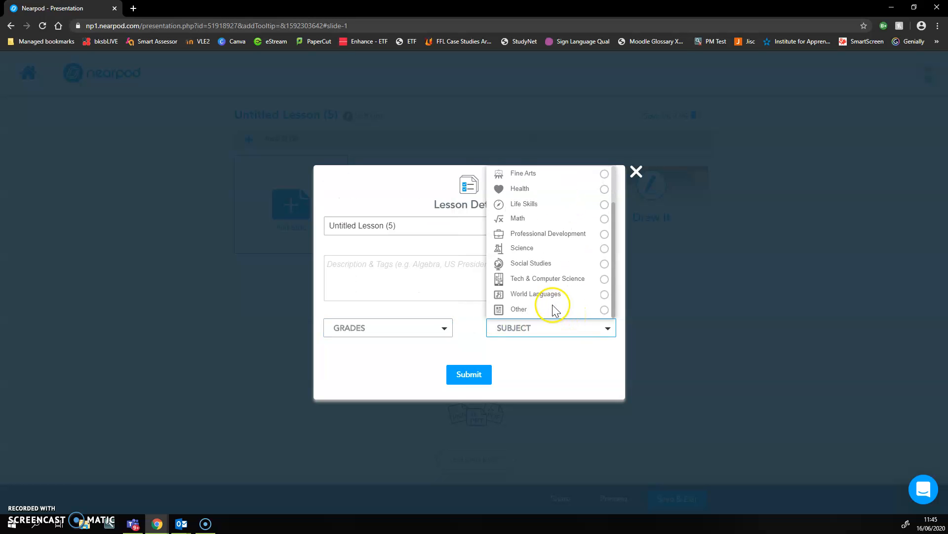
pyautogui.click(637, 173)
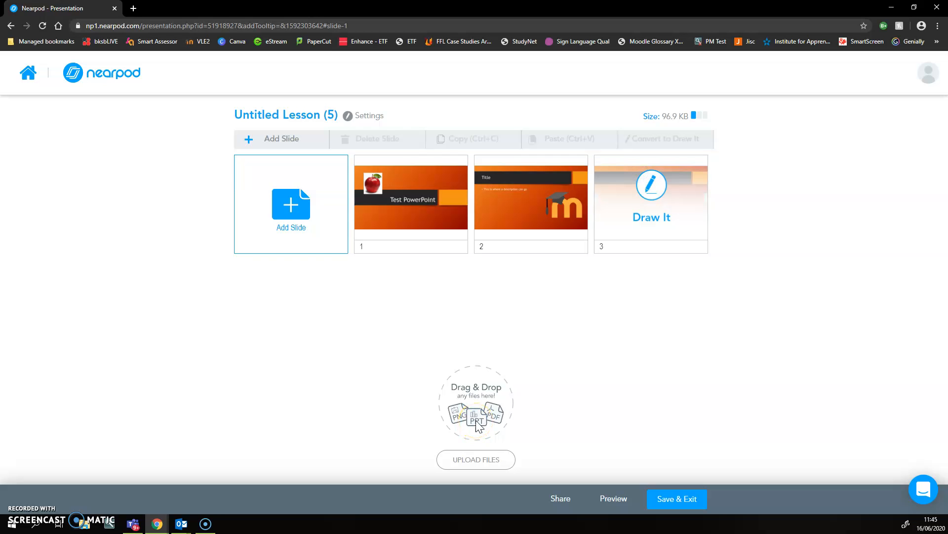
# Return to the library and try to save the new untitled lesson with grade Other and subject College Test Prep.
pyautogui.click(32, 79)
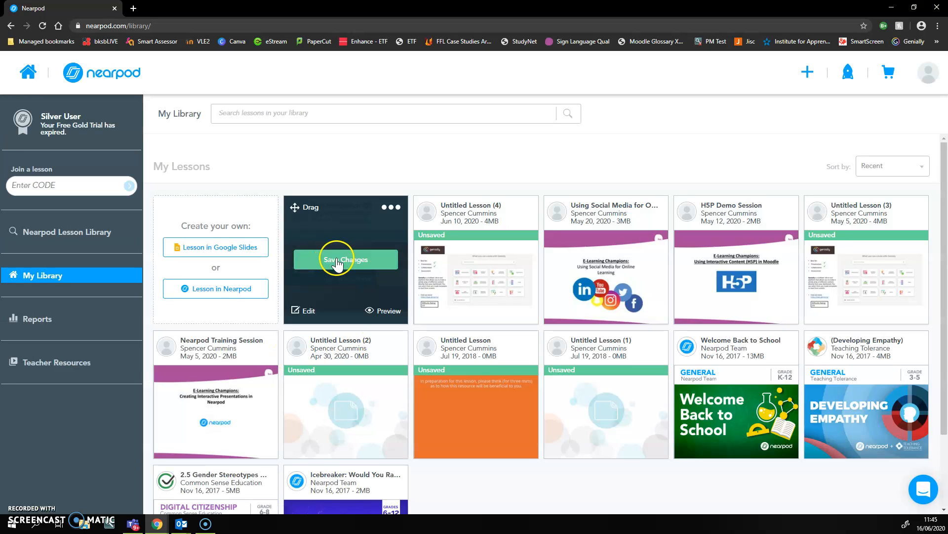
pyautogui.click(342, 259)
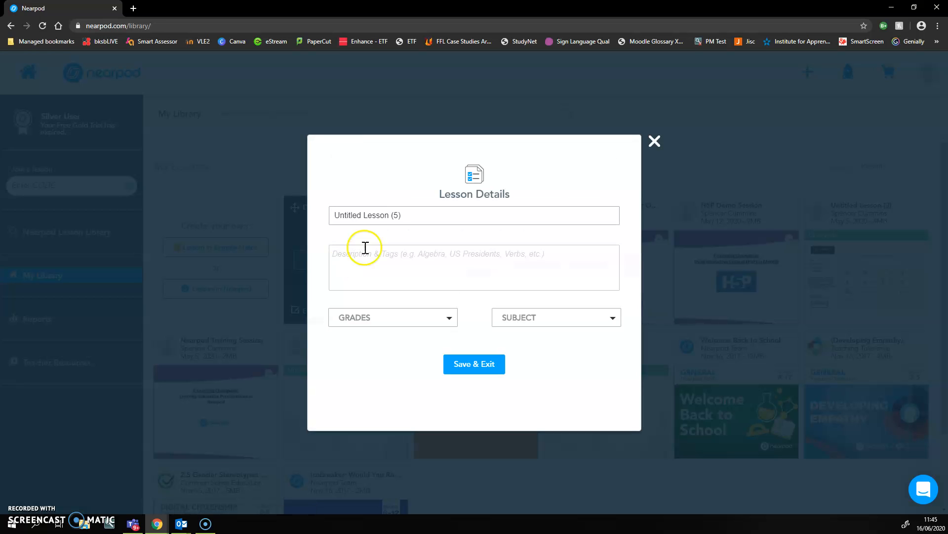
pyautogui.click(400, 257)
pyautogui.click(407, 317)
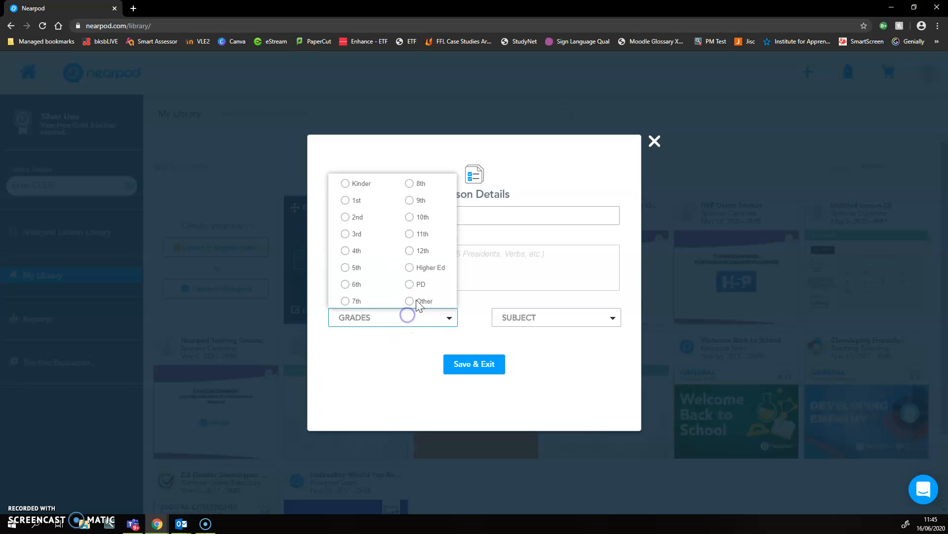
pyautogui.click(422, 298)
pyautogui.click(533, 326)
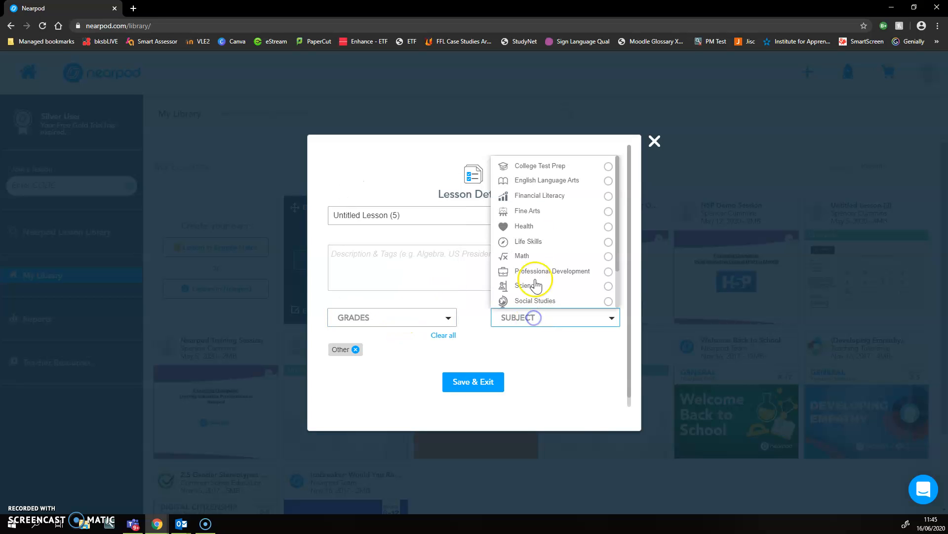
pyautogui.click(547, 167)
pyautogui.click(547, 369)
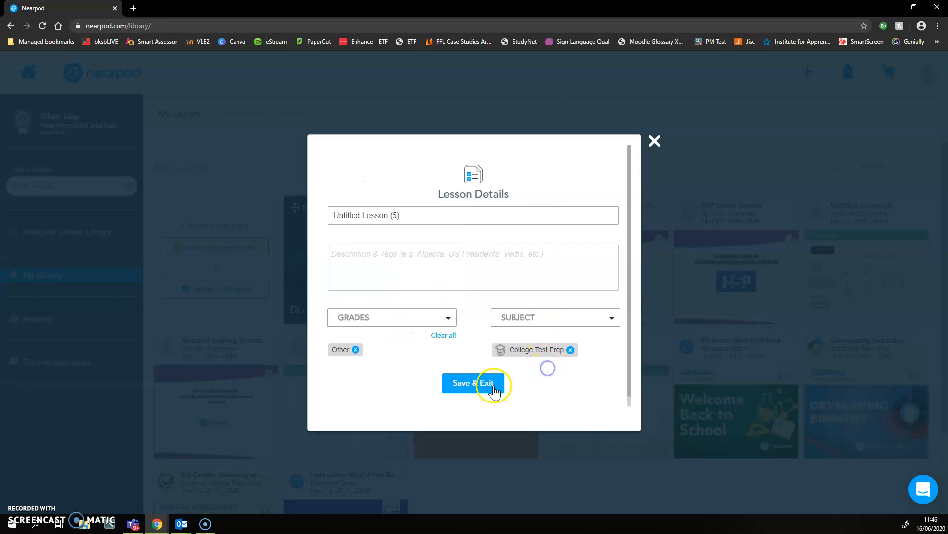
pyautogui.click(494, 384)
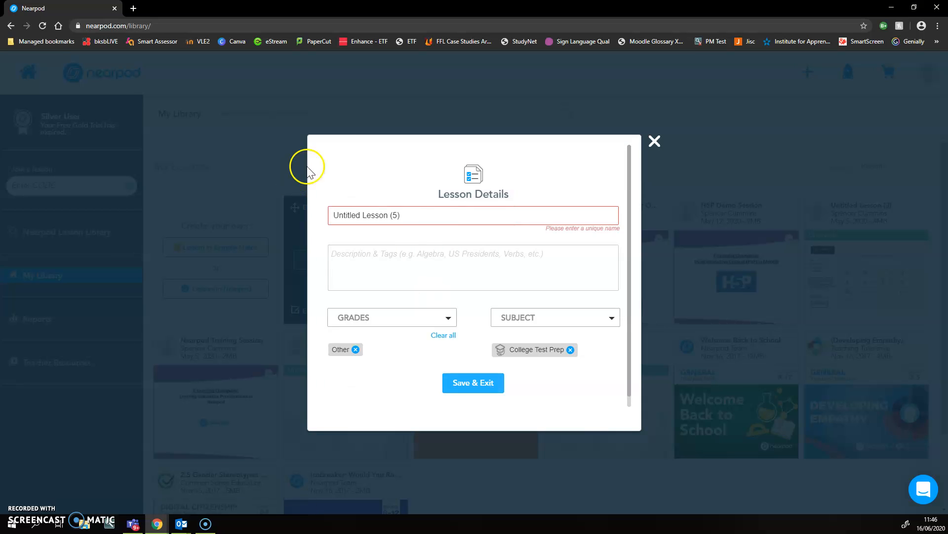
# Rename the lesson as Test and save its details.
pyautogui.tripleClick(429, 210)
pyautogui.write('Test')
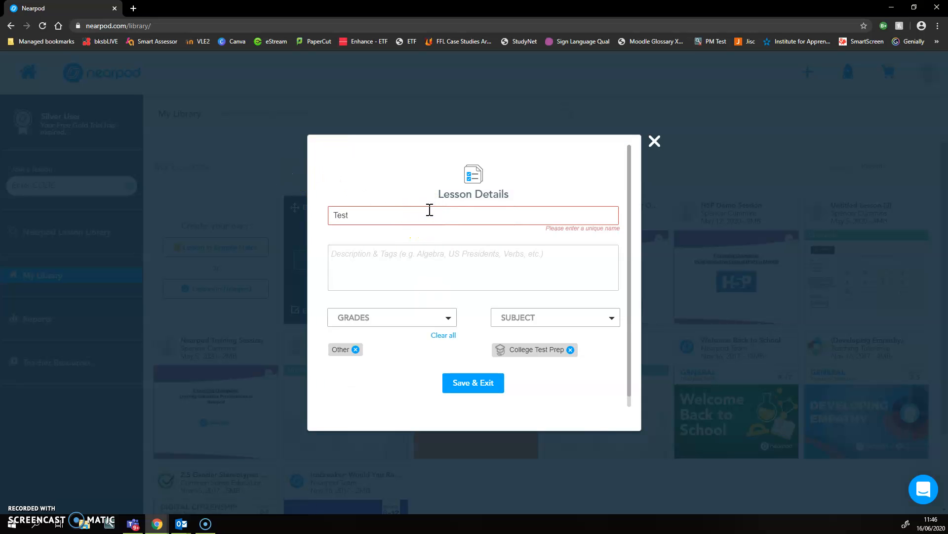
pyautogui.click(481, 383)
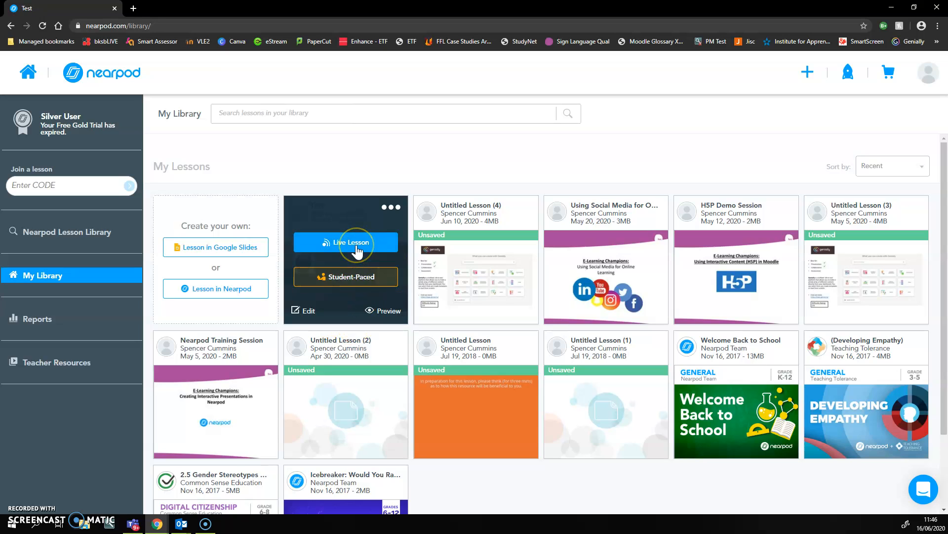
# Launch the Test lesson from the library as a live lesson.
pyautogui.click(385, 292)
pyautogui.click(369, 246)
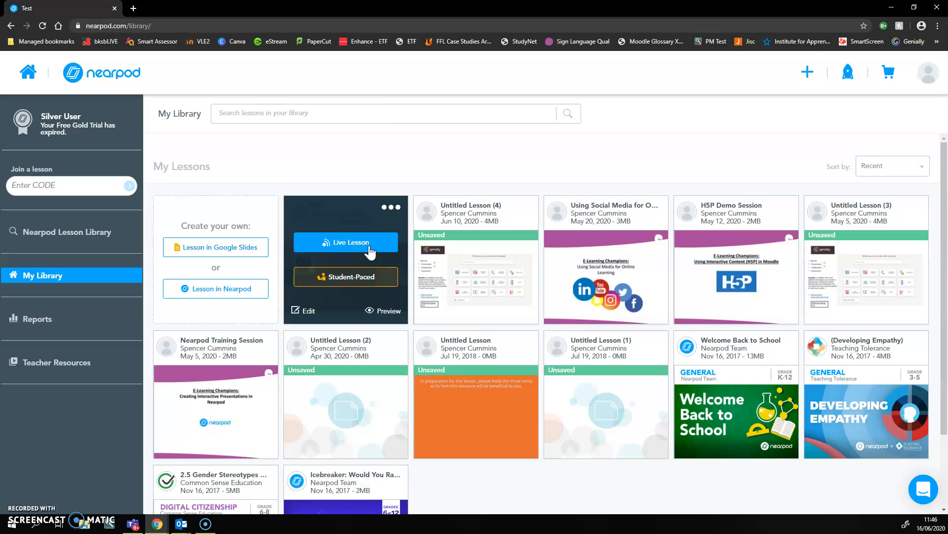
pyautogui.click(381, 279)
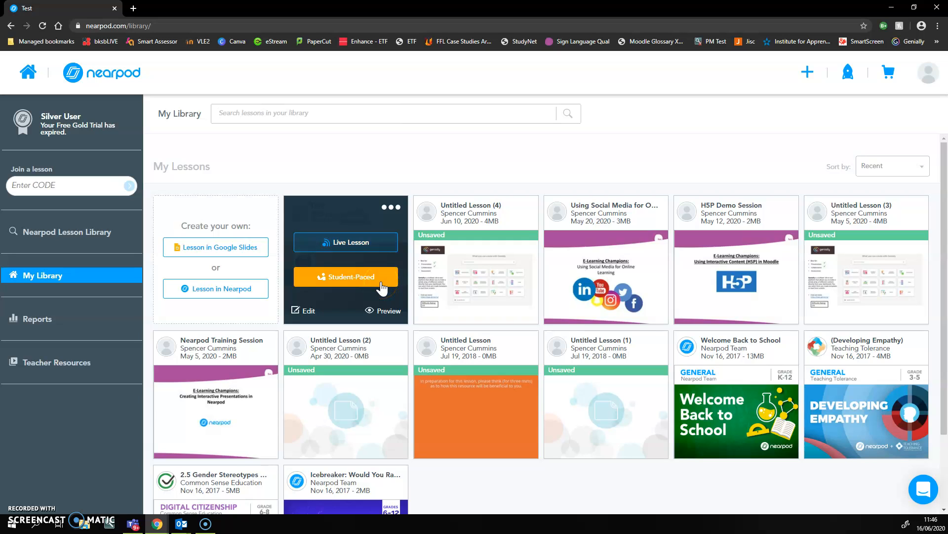
pyautogui.click(351, 241)
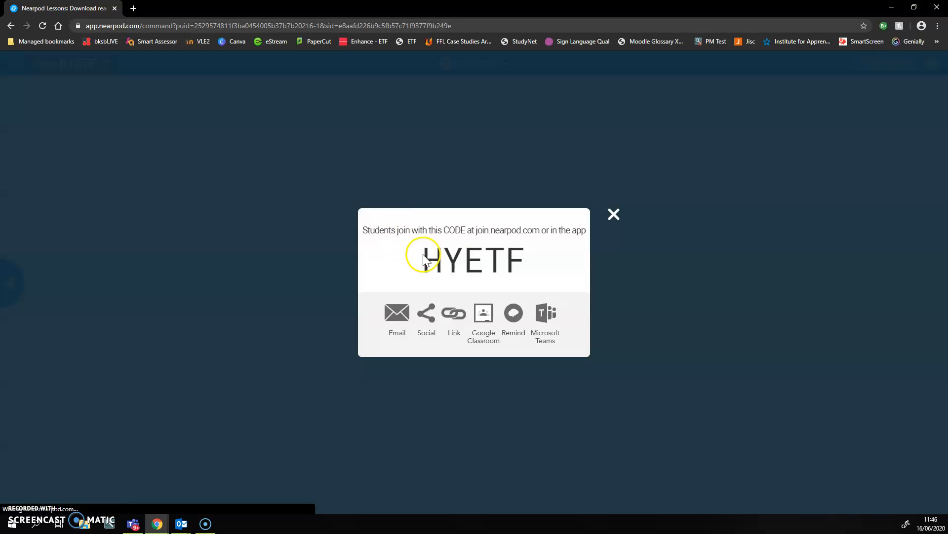
# Highlight the code that students use to join the live lesson, and review the options for sharing it.
pyautogui.moveTo(424, 258); pyautogui.dragTo(506, 260)
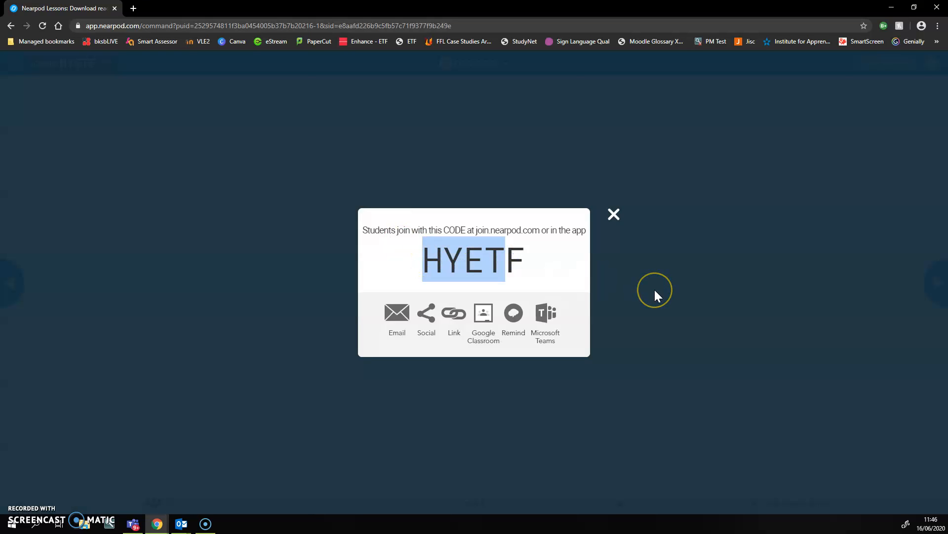
pyautogui.click(516, 257)
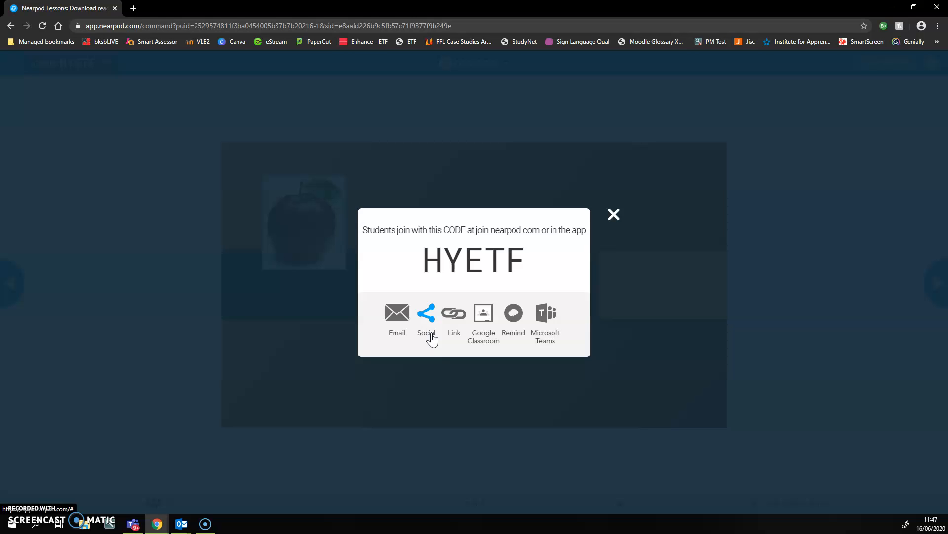
pyautogui.click(440, 265)
pyautogui.moveTo(440, 265); pyautogui.dragTo(519, 257)
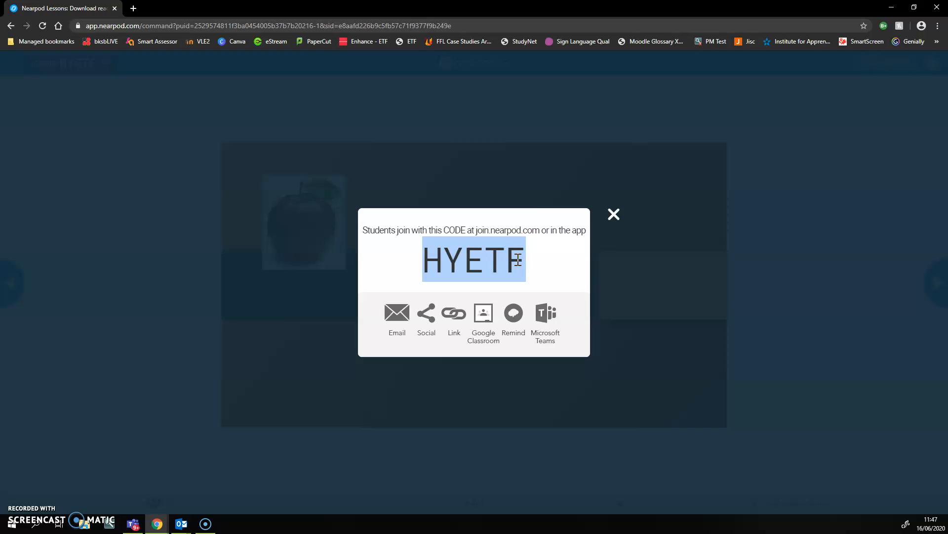
pyautogui.click(528, 260)
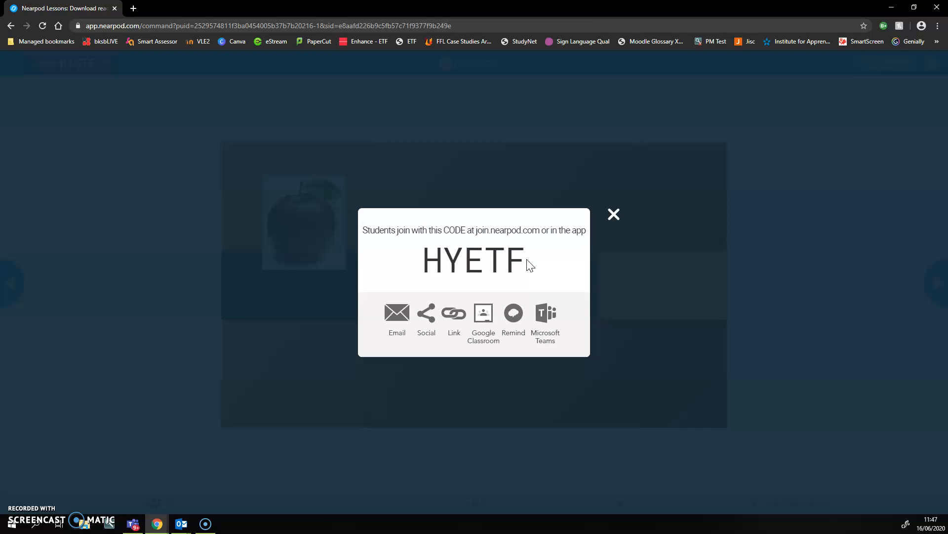
pyautogui.moveTo(529, 265); pyautogui.dragTo(435, 268)
pyautogui.click(436, 267)
# Dismiss the join code window and advance the live lesson to the slide after the Test PowerPoint title slide.
pyautogui.click(613, 215)
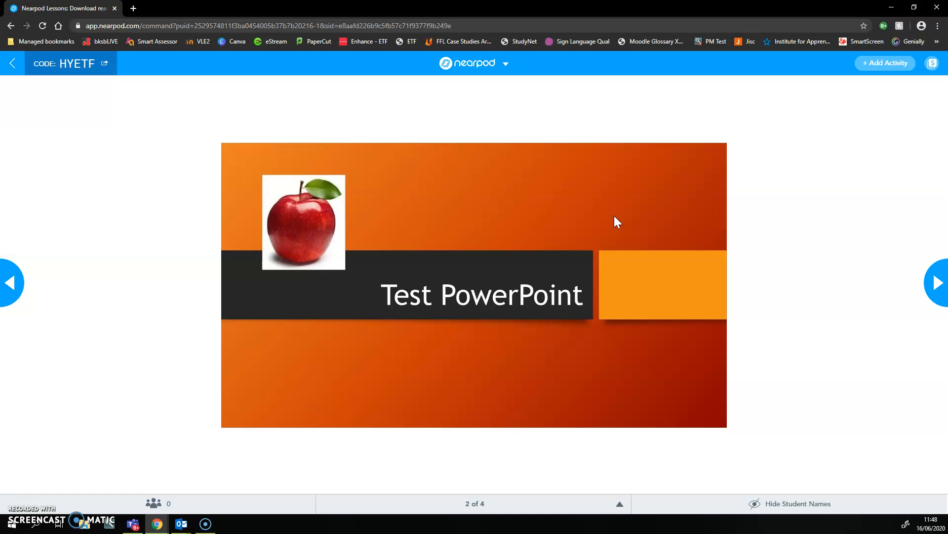
pyautogui.click(935, 285)
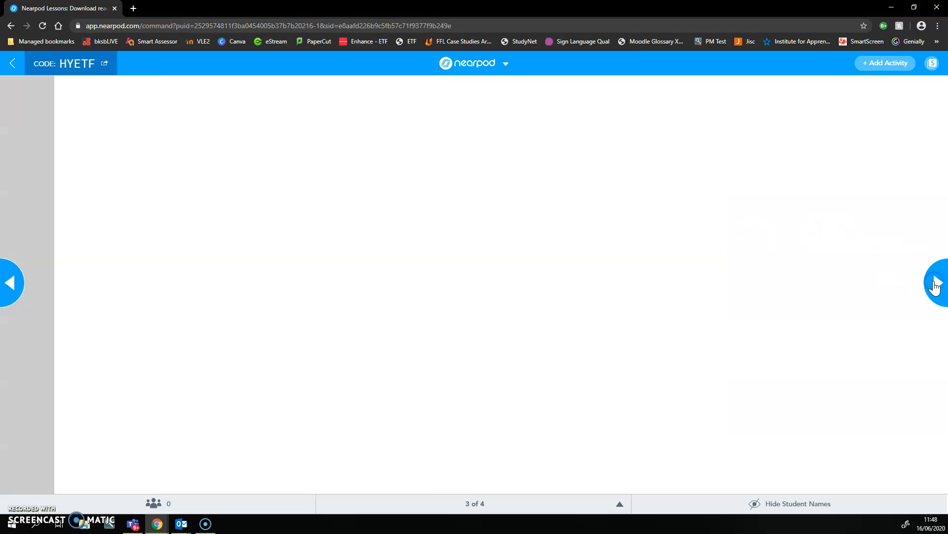